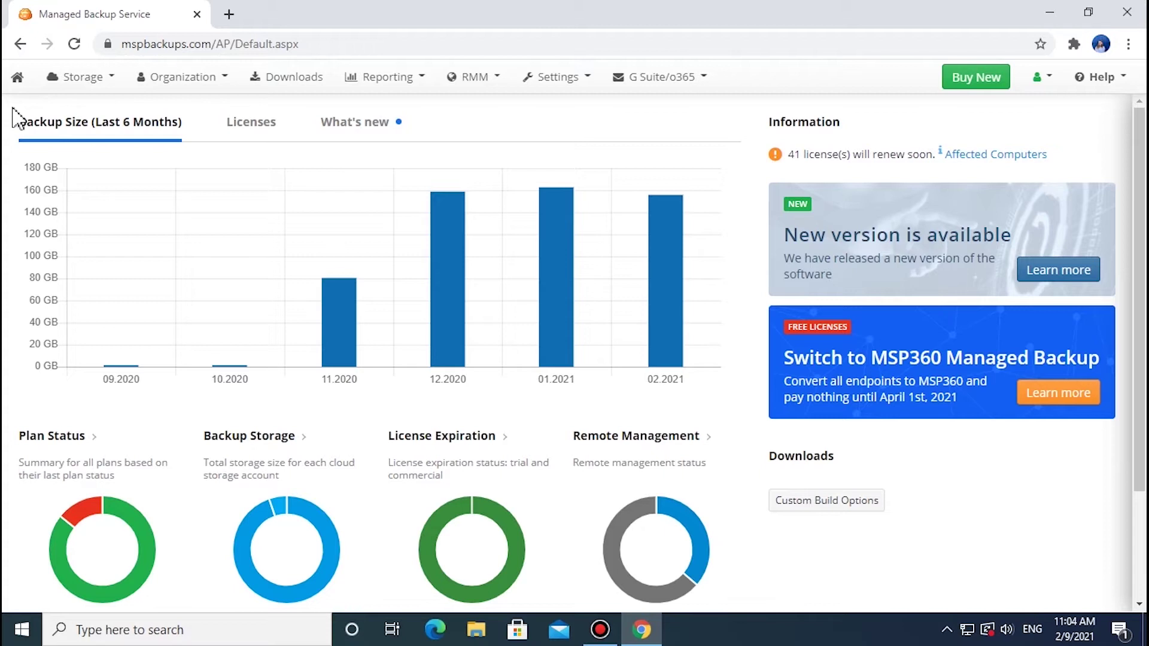
# From Storage Accounts, open Storage Cost Settings for the S3 Test account via its gear menu
pyautogui.click(85, 89)
pyautogui.click(90, 111)
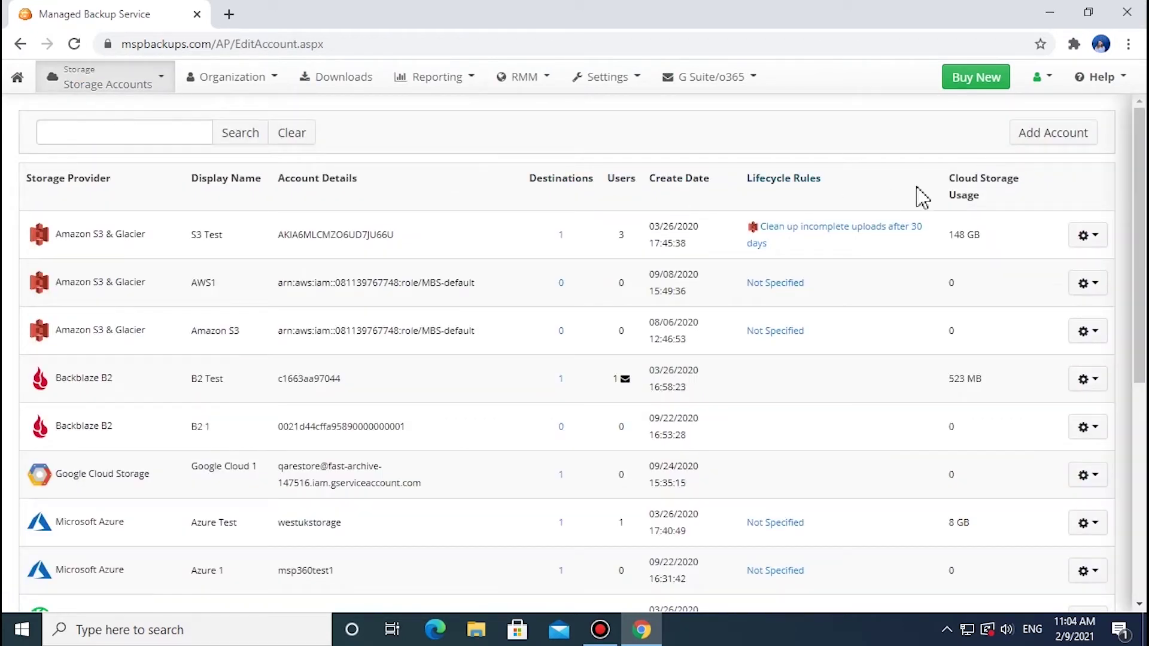
pyautogui.click(1091, 243)
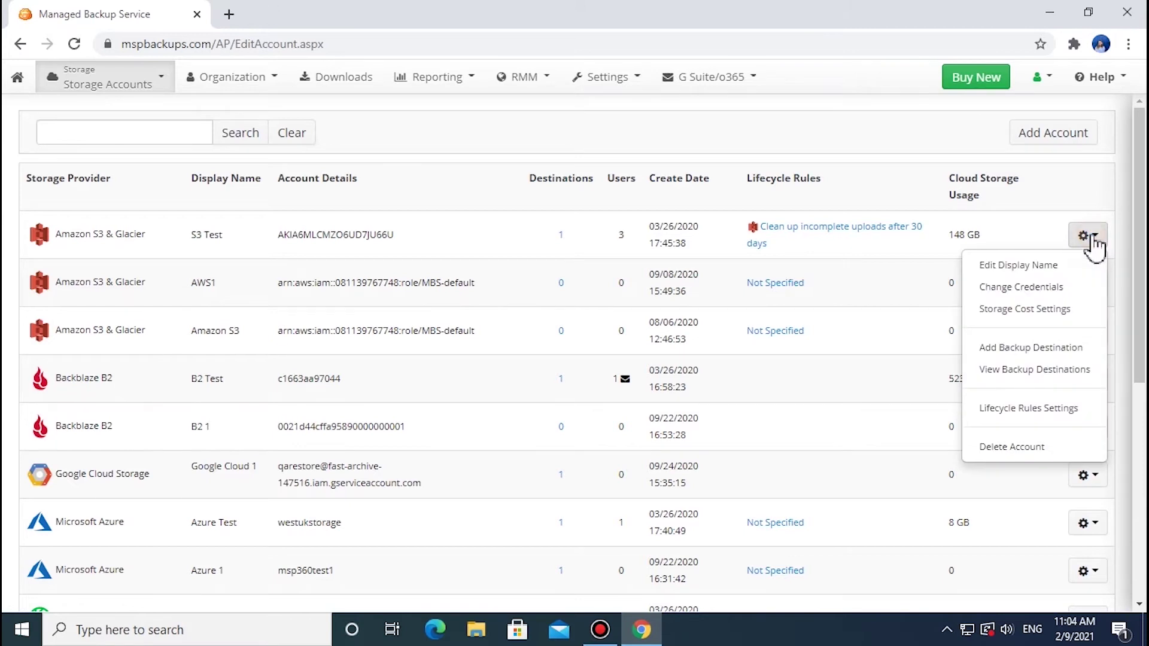
pyautogui.click(1085, 310)
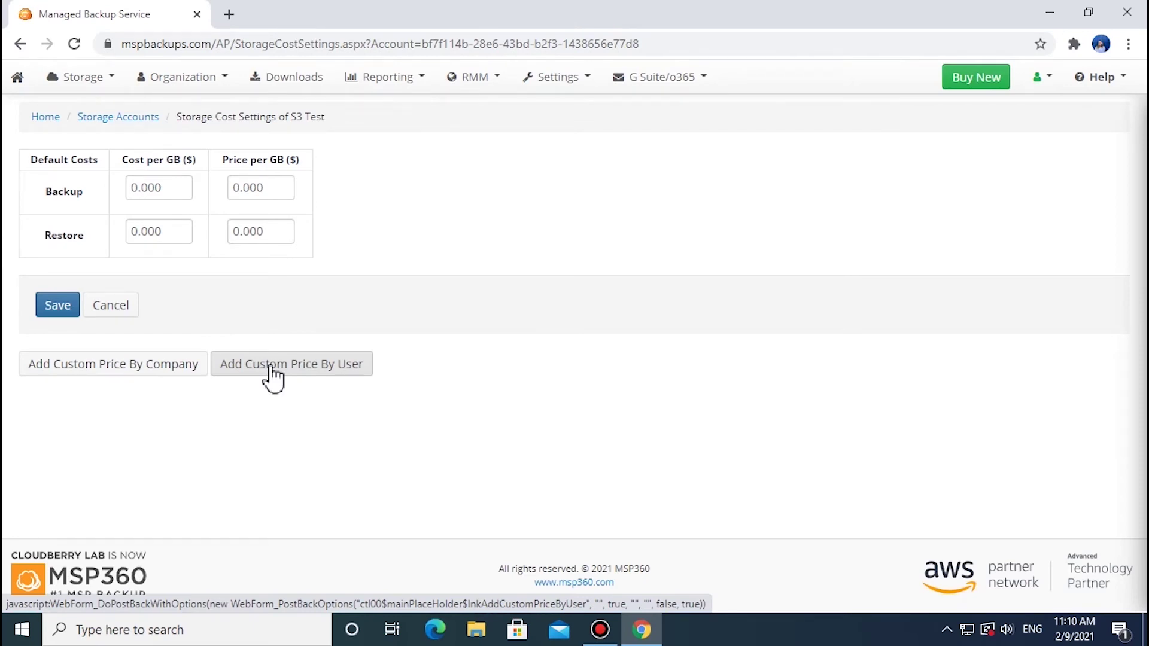
# Add a custom price for MSP301's only user: backup 0.027 and restore 0.037 per GB
pyautogui.click(271, 367)
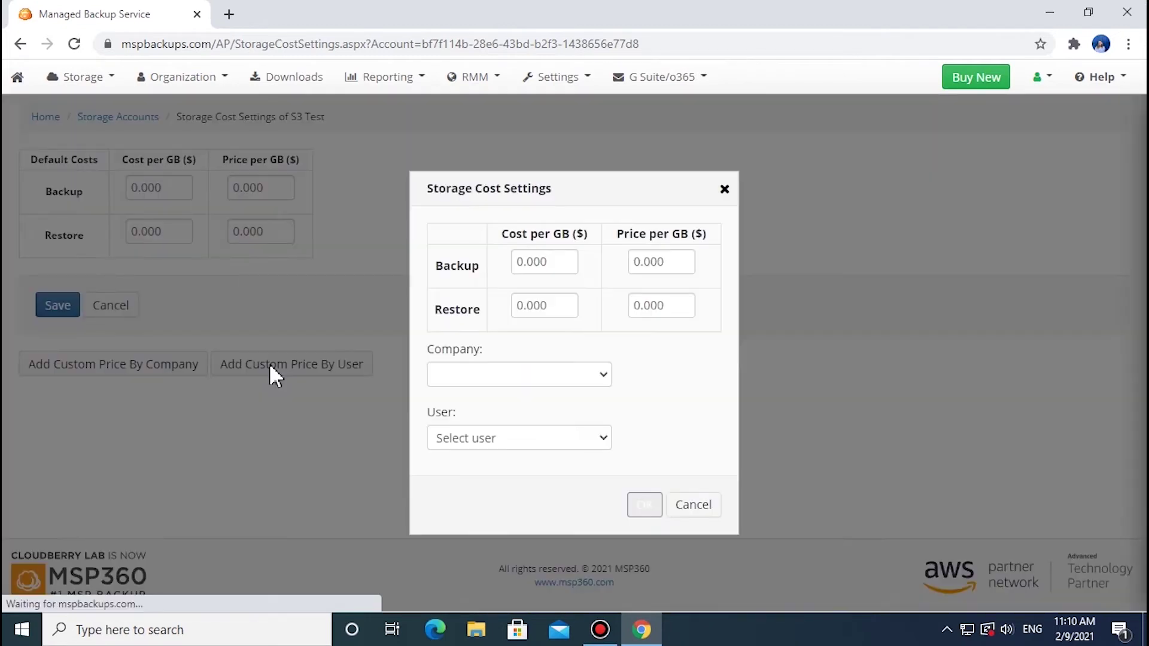
pyautogui.click(499, 378)
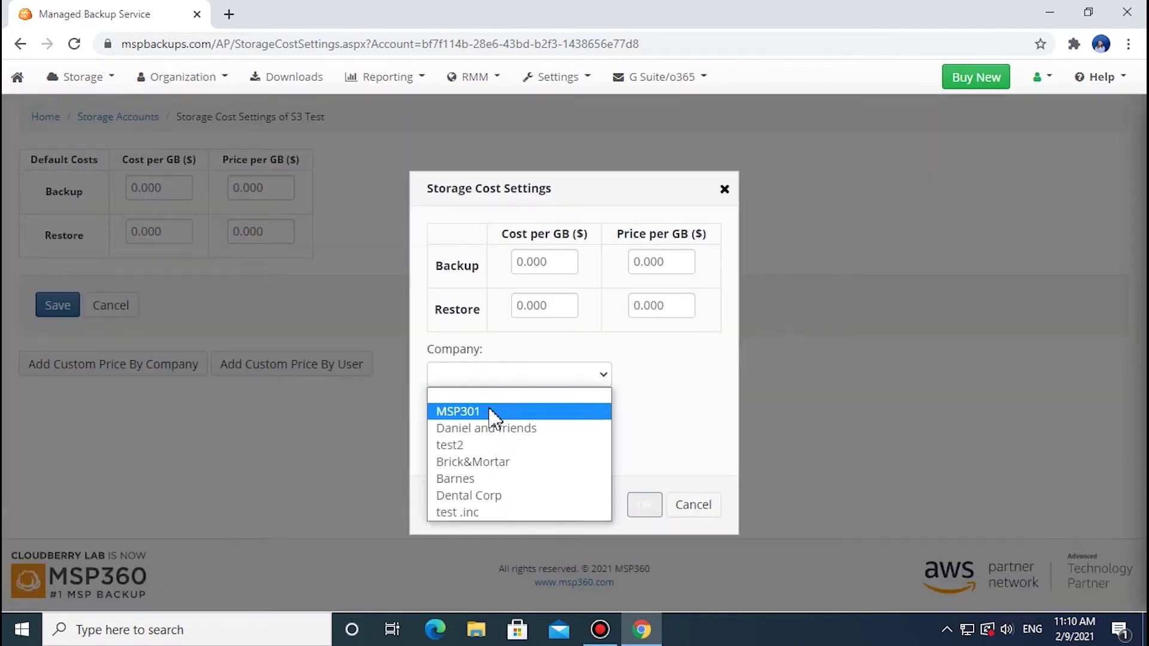
pyautogui.click(493, 409)
pyautogui.click(488, 446)
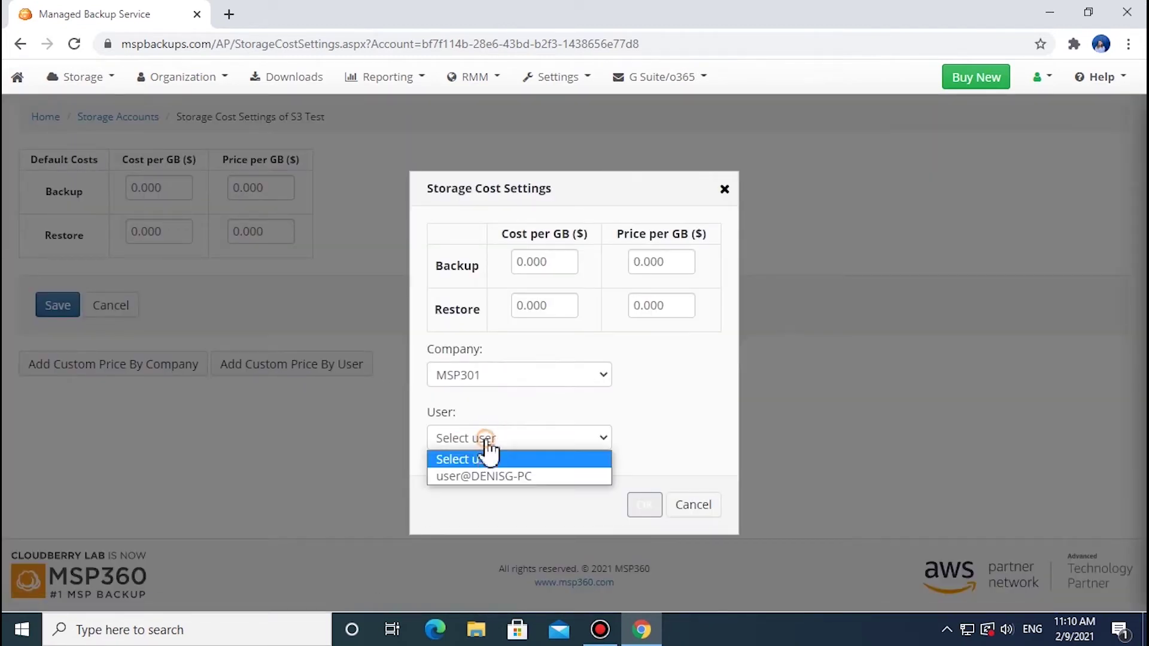
pyautogui.click(486, 474)
pyautogui.click(688, 260)
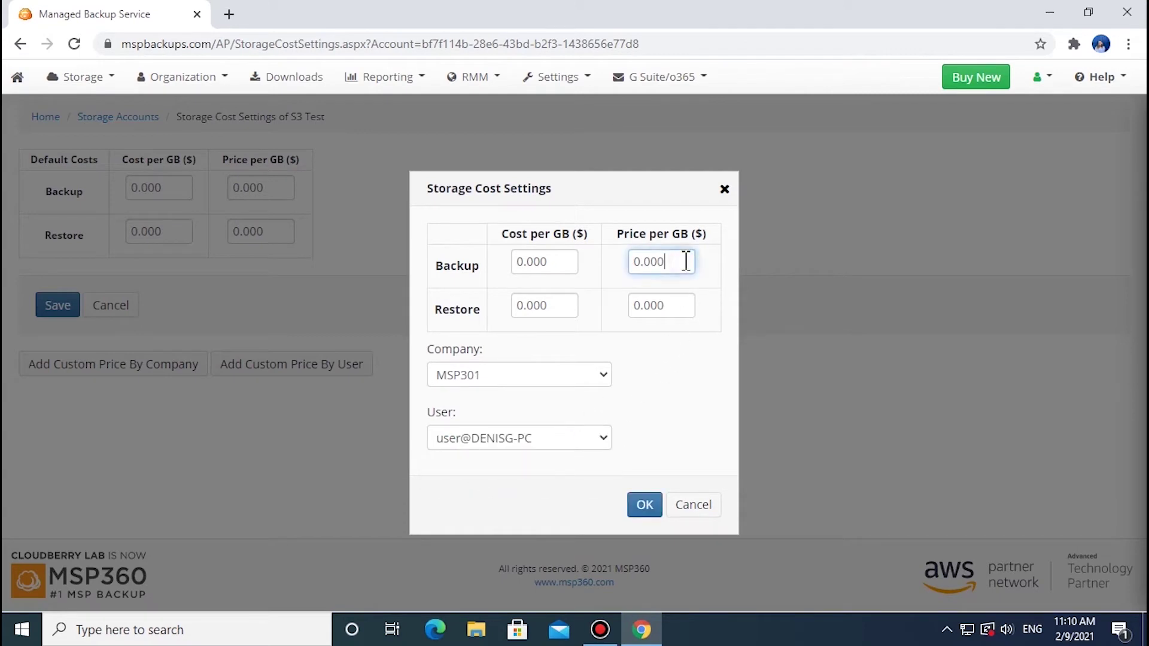
pyautogui.press('BackSpace')
pyautogui.press('BackSpace')
pyautogui.write('27')
pyautogui.click(677, 309)
pyautogui.press('BackSpace')
pyautogui.press('BackSpace')
pyautogui.write('37')
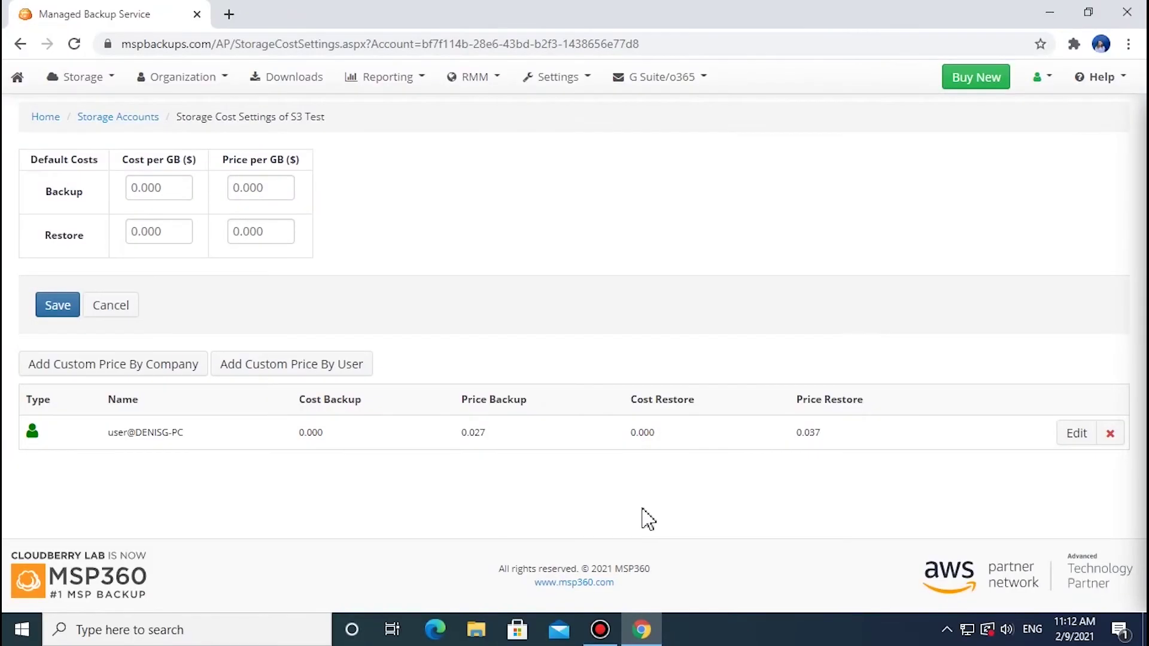
# Save a custom company price for MSP301 with backup 0.029 and restore 0.039 per GB
pyautogui.click(187, 377)
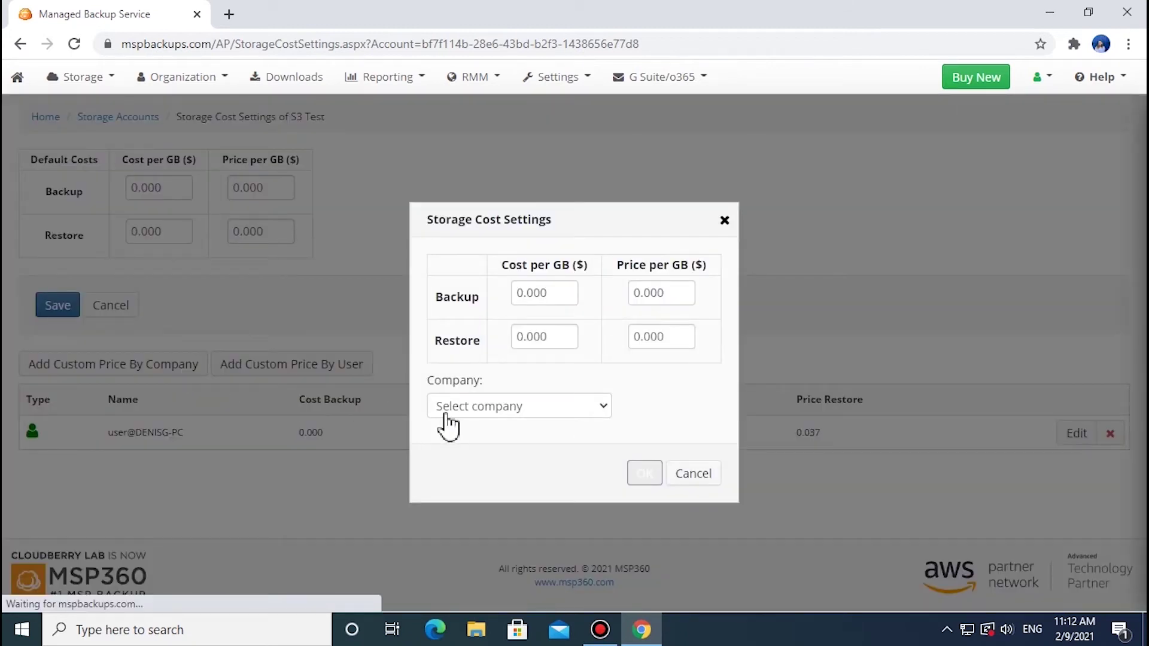
pyautogui.click(502, 410)
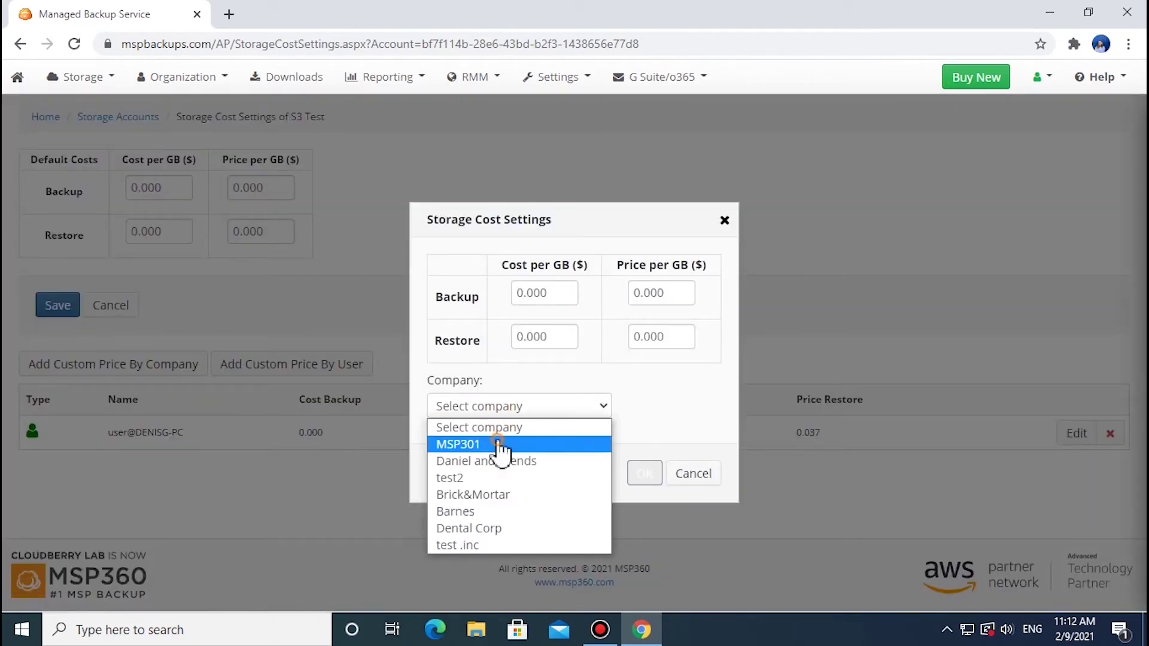
pyautogui.click(499, 444)
pyautogui.doubleClick(682, 295)
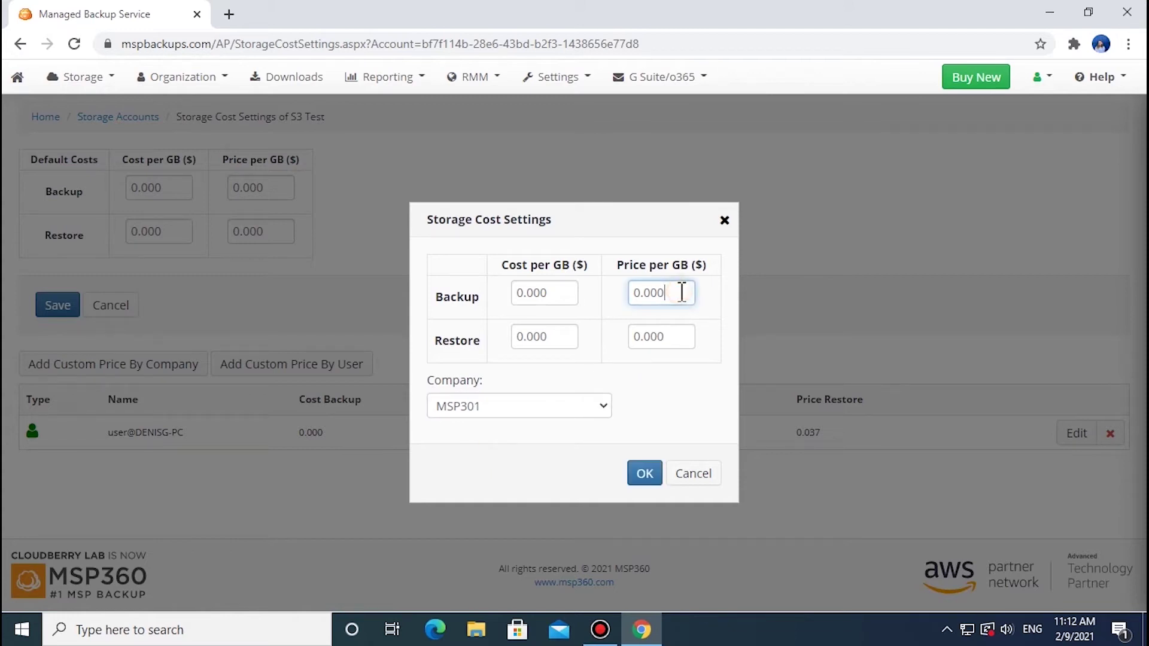
pyautogui.write('0.029')
pyautogui.doubleClick(680, 335)
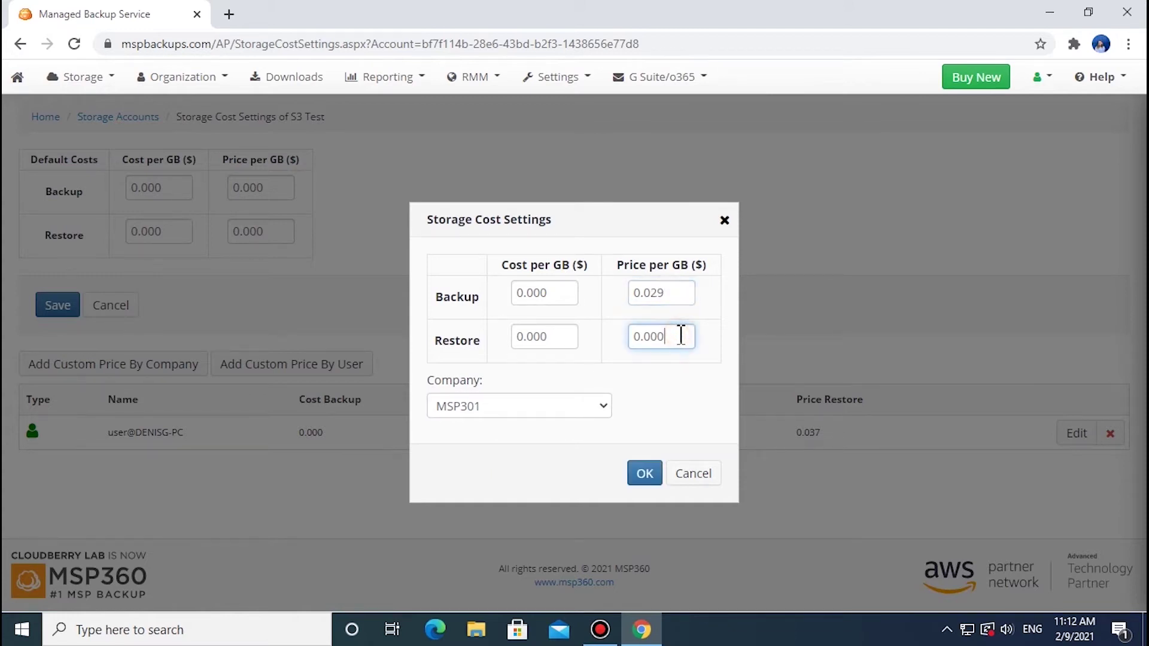
pyautogui.write('0.039')
pyautogui.click(648, 481)
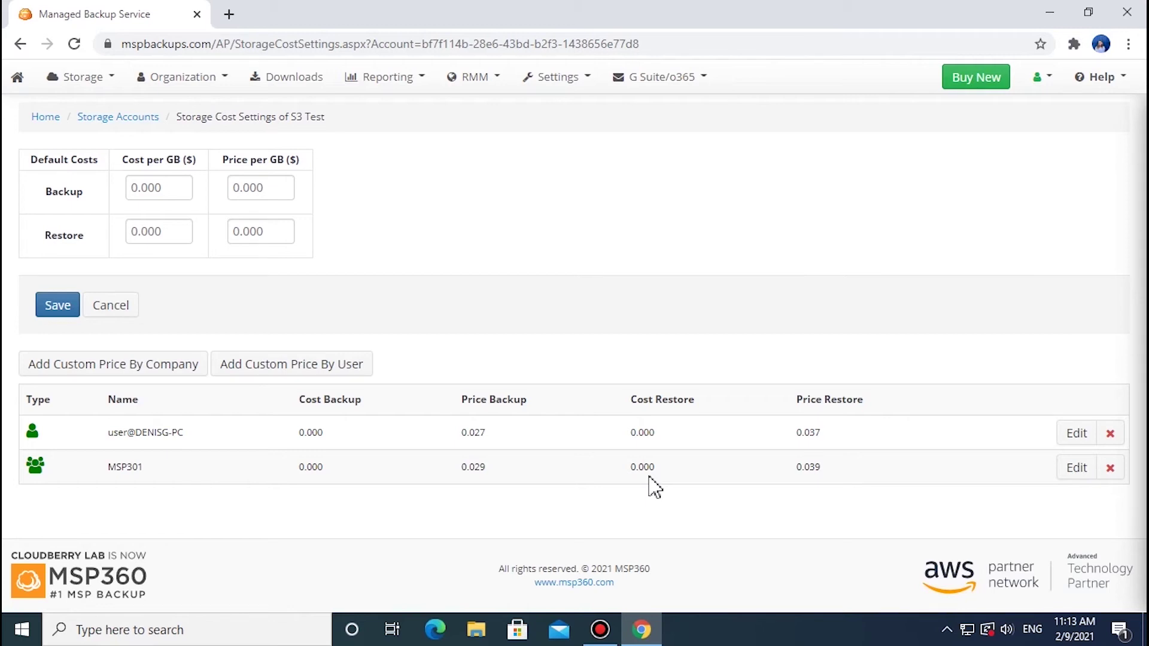
# In Storage Limits, change the MSP360 STORAGE limit from 10 GB to 1000 GB
pyautogui.click(90, 78)
pyautogui.click(94, 132)
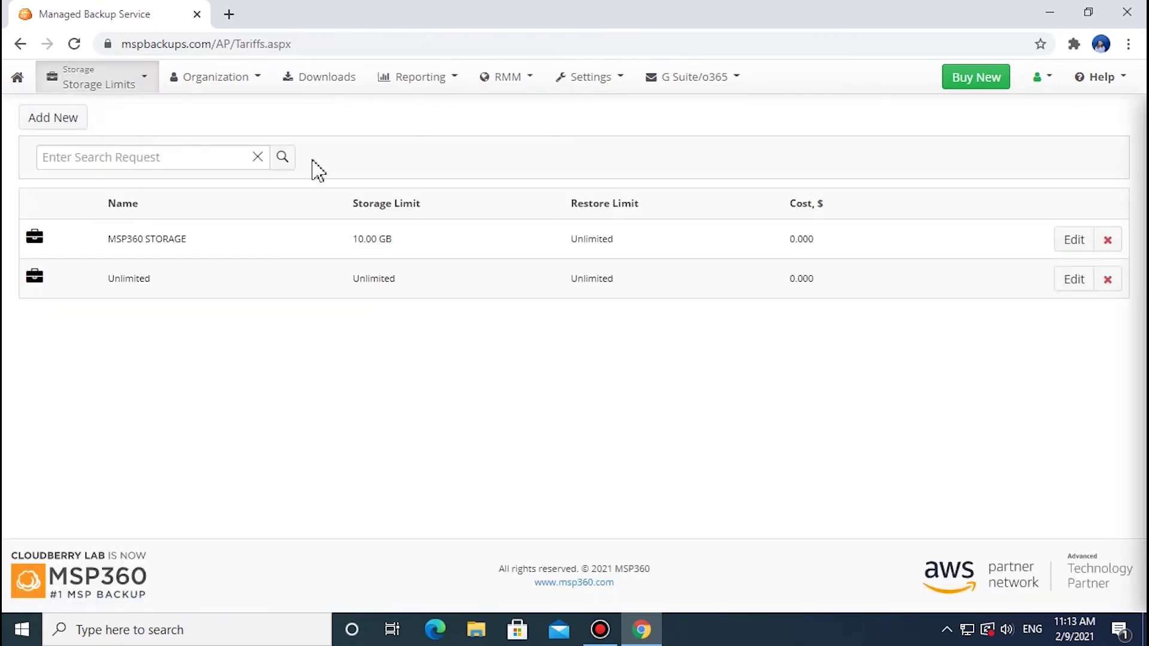
pyautogui.click(1078, 242)
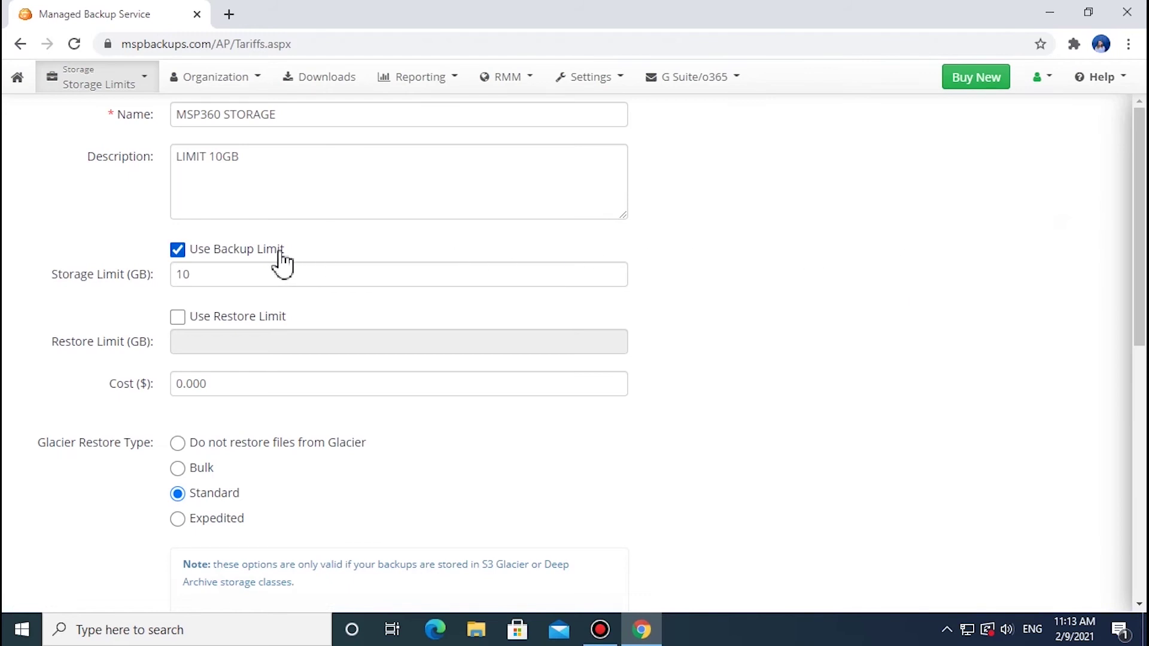
pyautogui.click(278, 277)
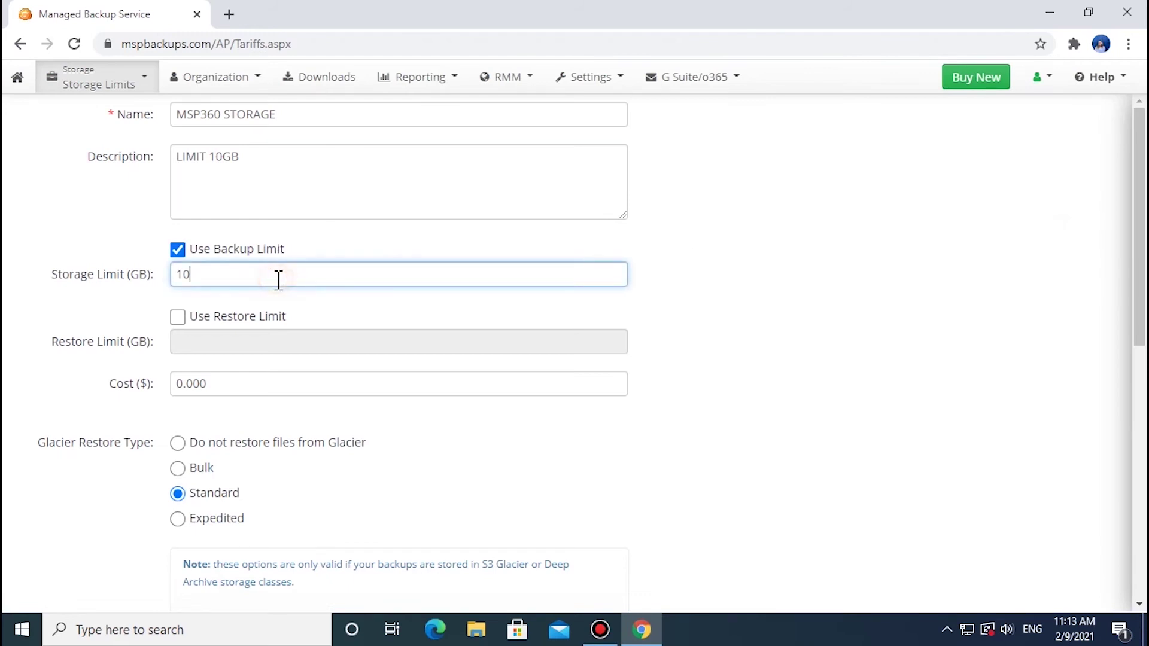
pyautogui.write('00')
pyautogui.click(245, 89)
# Check the Barnes company settings to confirm its 100 GB storage limit
pyautogui.click(237, 175)
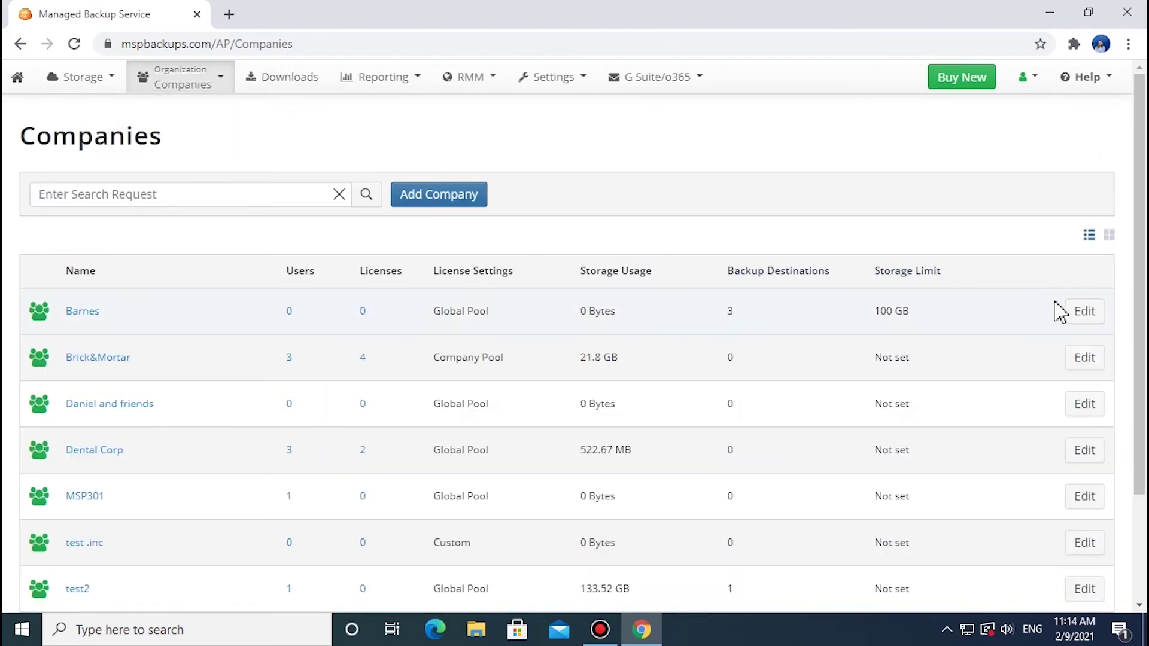
pyautogui.click(1084, 322)
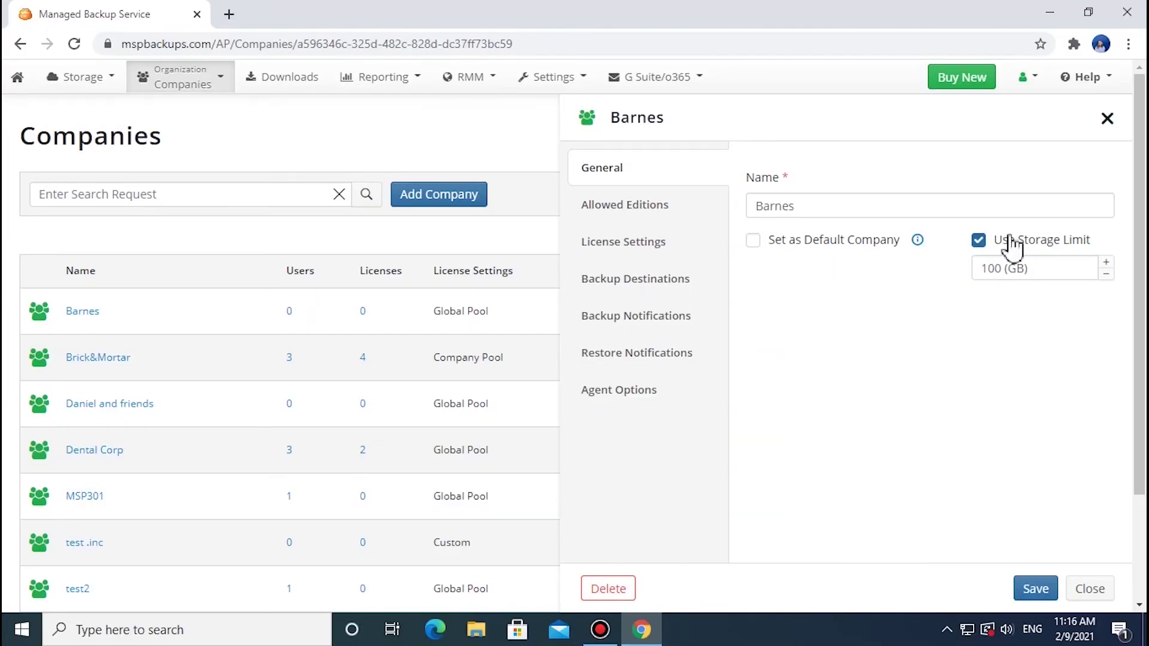
pyautogui.click(1108, 119)
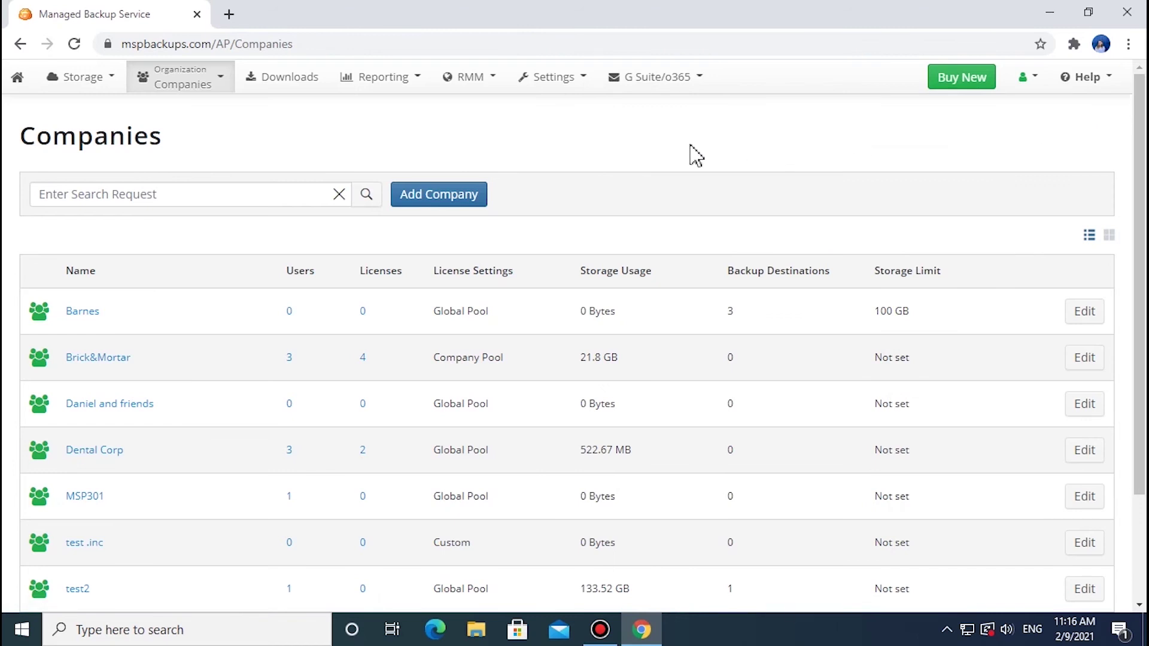
# Show the Billing report from the Reporting menu for February 2021
pyautogui.click(389, 87)
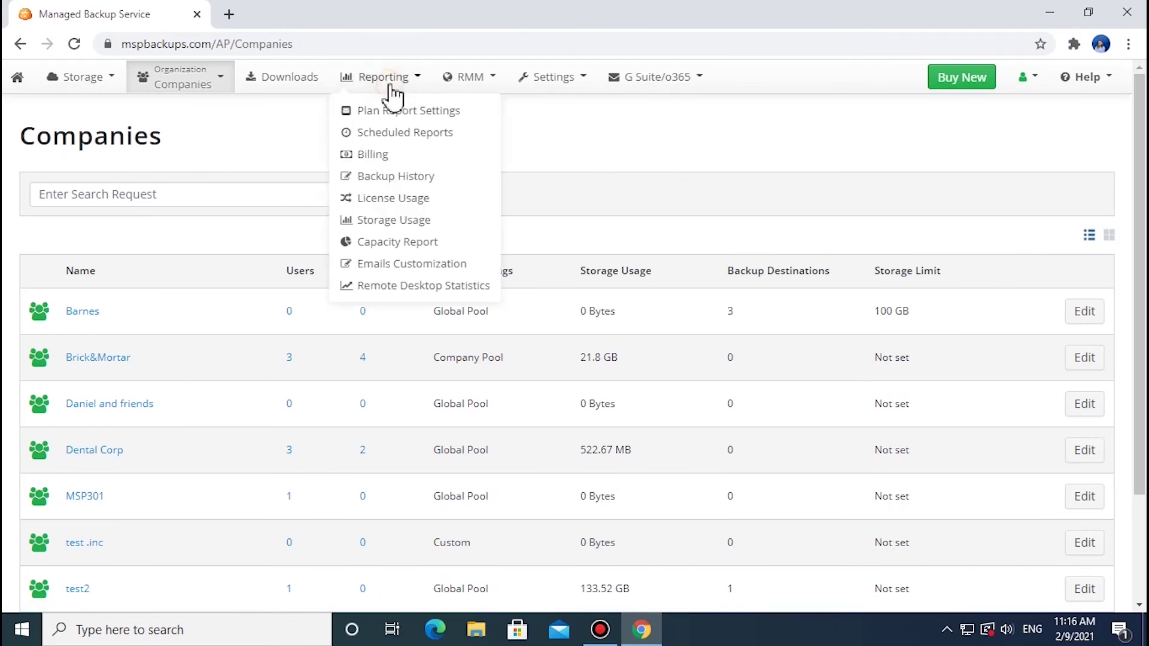
pyautogui.click(396, 155)
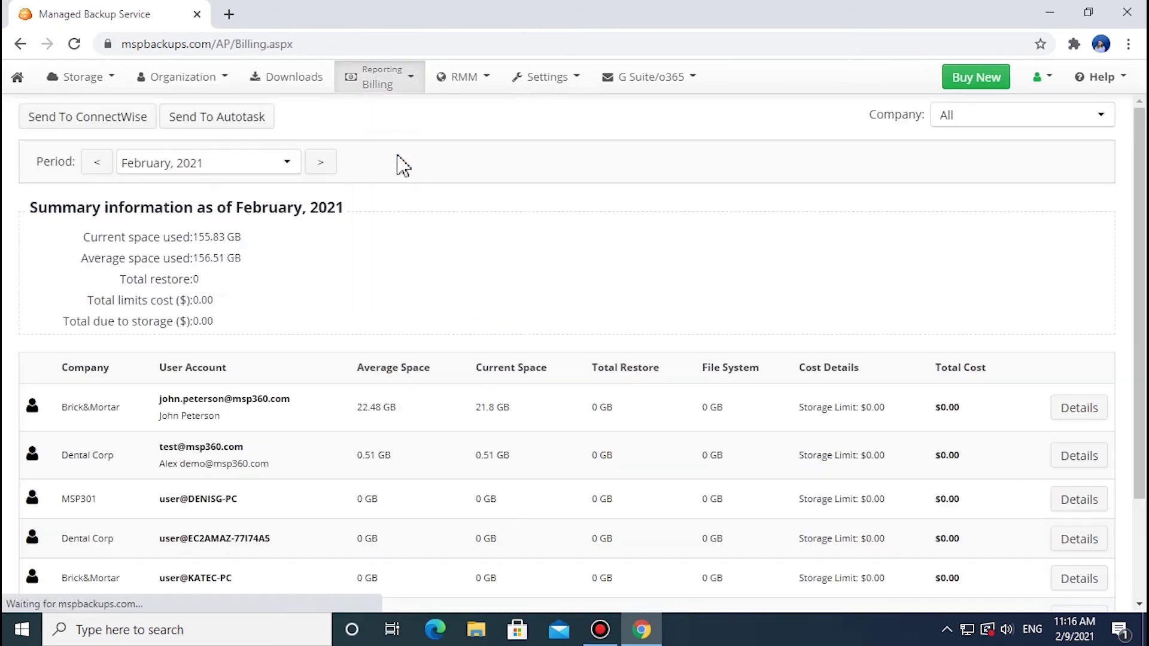